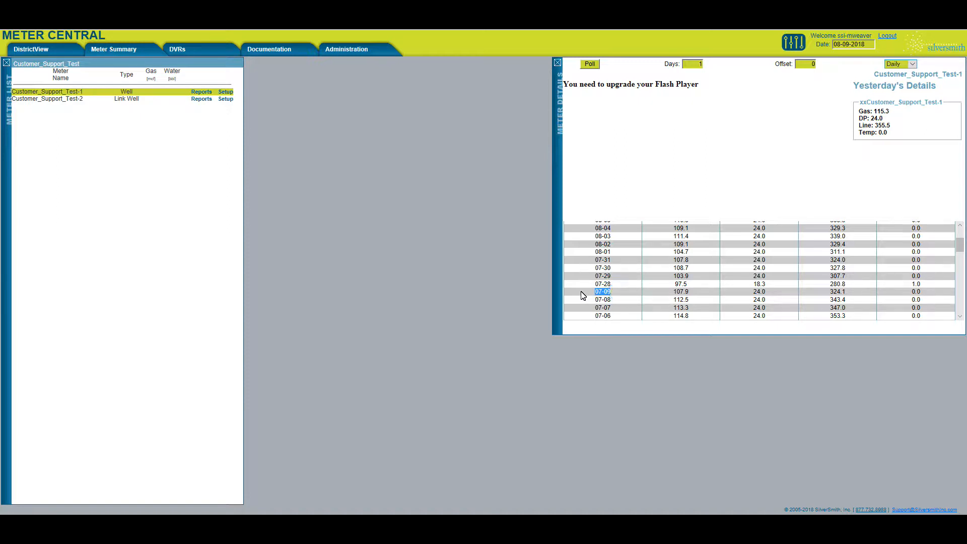
Examine the daily records of Customer_Support_Test-1 around 07-28 and 07-09 for missing dates.
left_click_drag(612, 284, 580, 285)
scroll(581, 286, "up", 3)
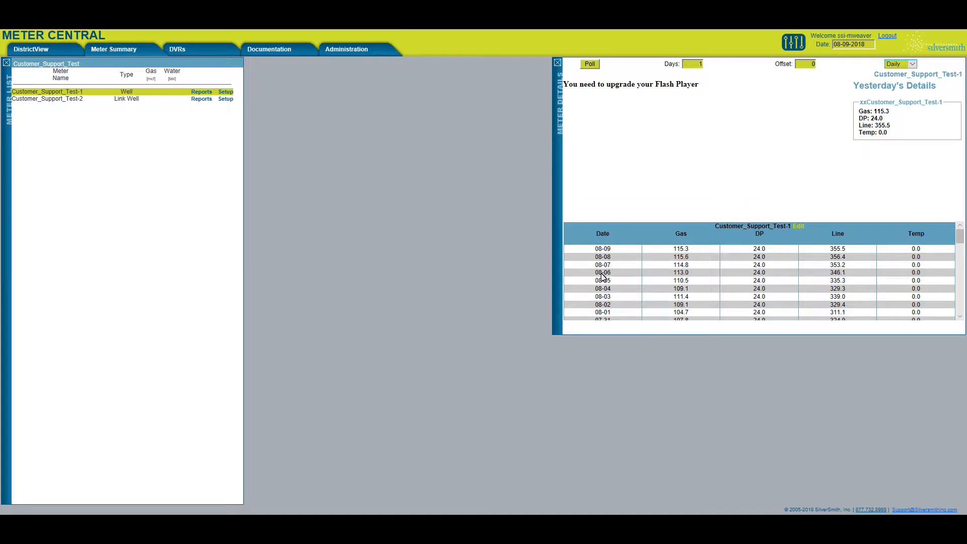
scroll(603, 315, "down", 1)
double_click(603, 315)
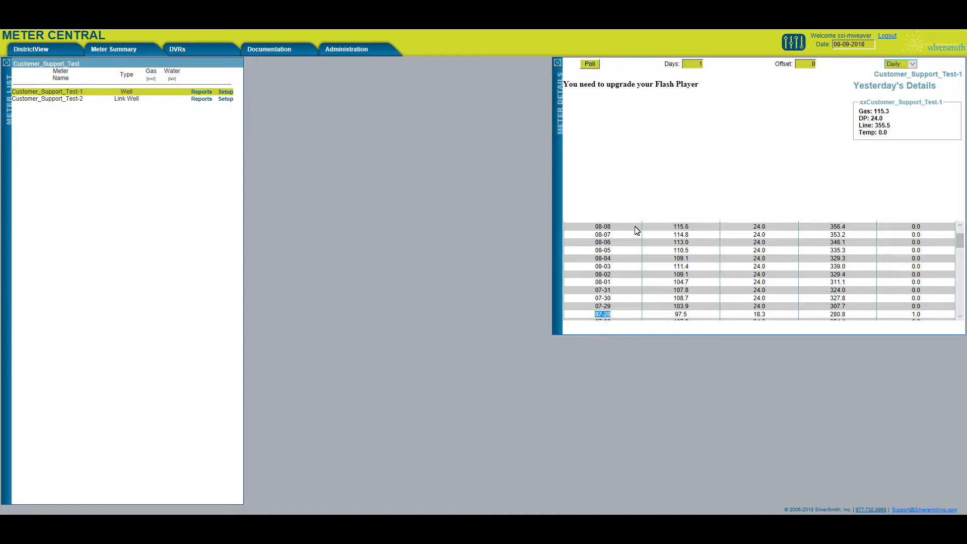
Poll the meter's daily data with an Offset of 13, and poll again with Days set to 19.
double_click(807, 64)
left_click(593, 67)
scroll(599, 281, "down", 1)
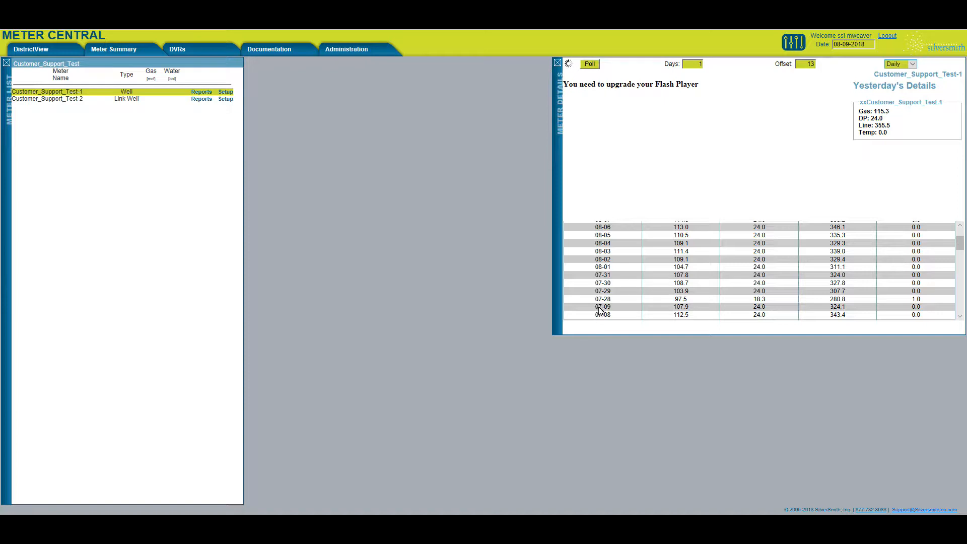
left_click_drag(595, 308, 612, 308)
double_click(691, 64)
type("19")
left_click(592, 66)
scroll(700, 254, "up", 2)
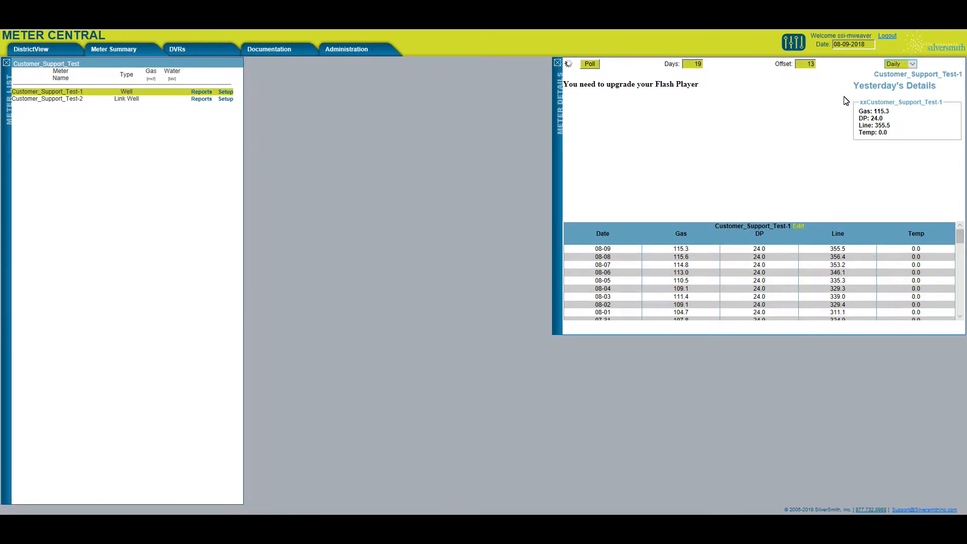
left_click(800, 226)
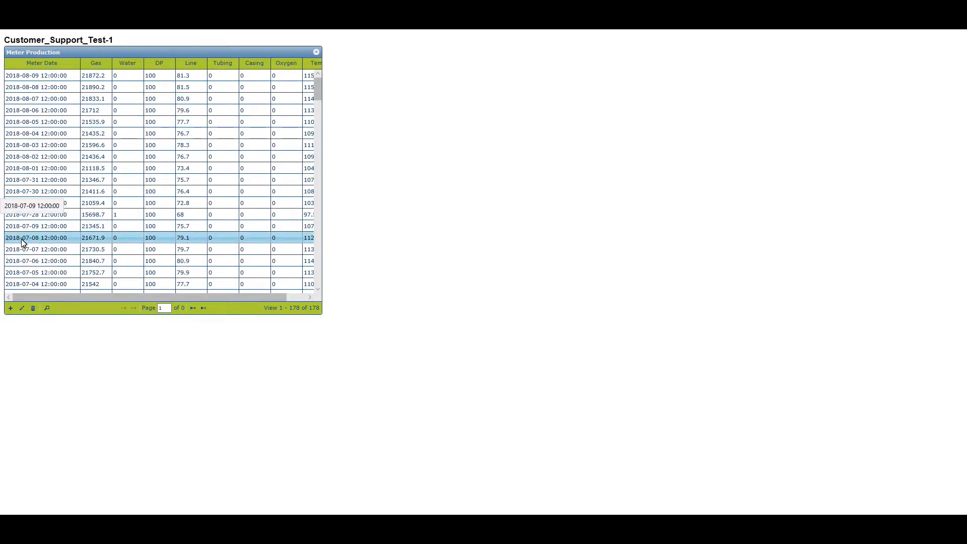
left_click(10, 309)
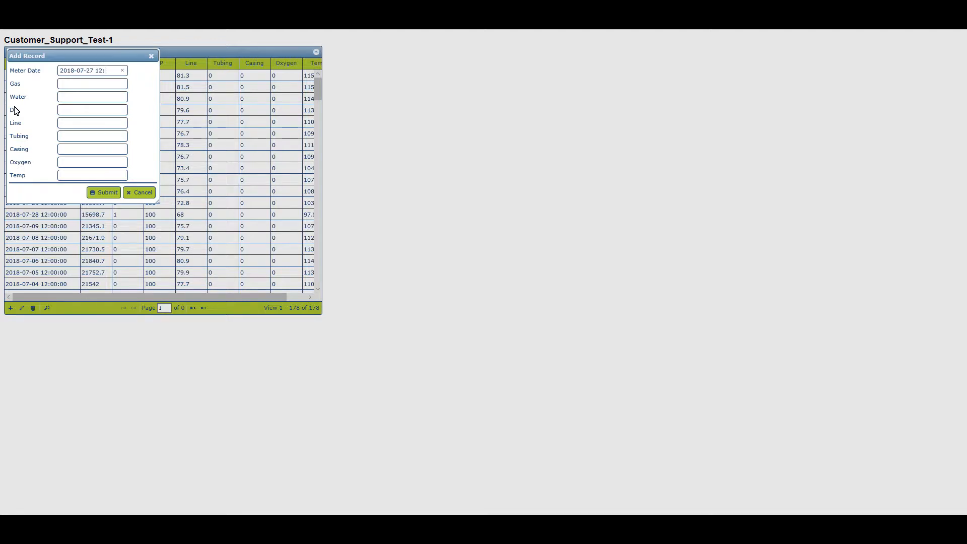
type("00:00")
left_click(72, 87)
type("1567")
type("10")
type("0")
key("Tab")
type("0")
type("1")
Submit the new 2018-07-27 production record with the reason "meter was offline MW".
left_click(107, 194)
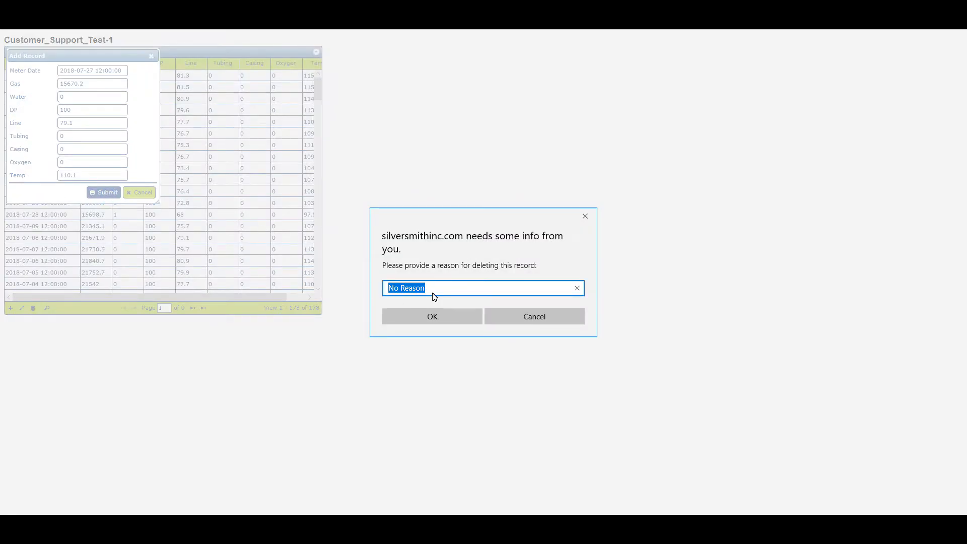
left_click_drag(434, 290, 353, 282)
type("meter was offline")
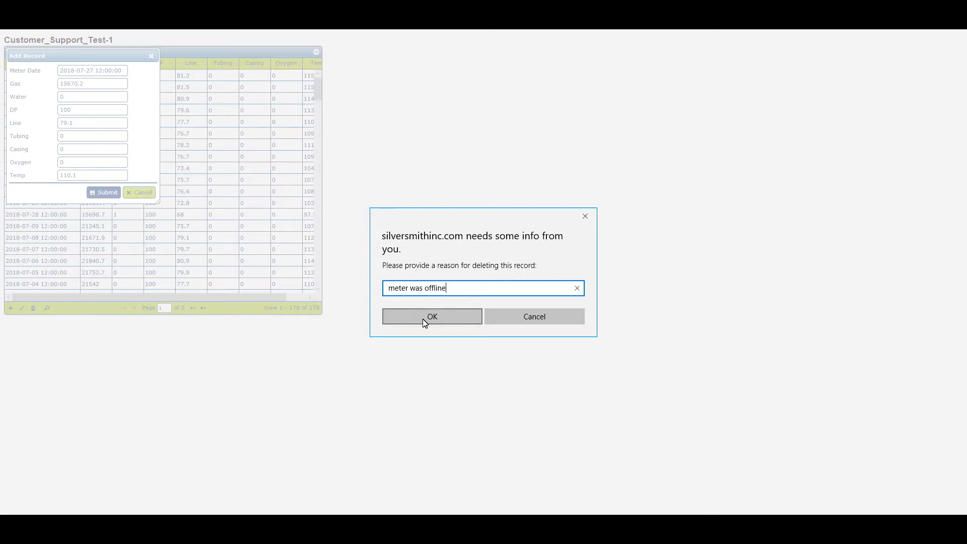
type("MW")
left_click(425, 317)
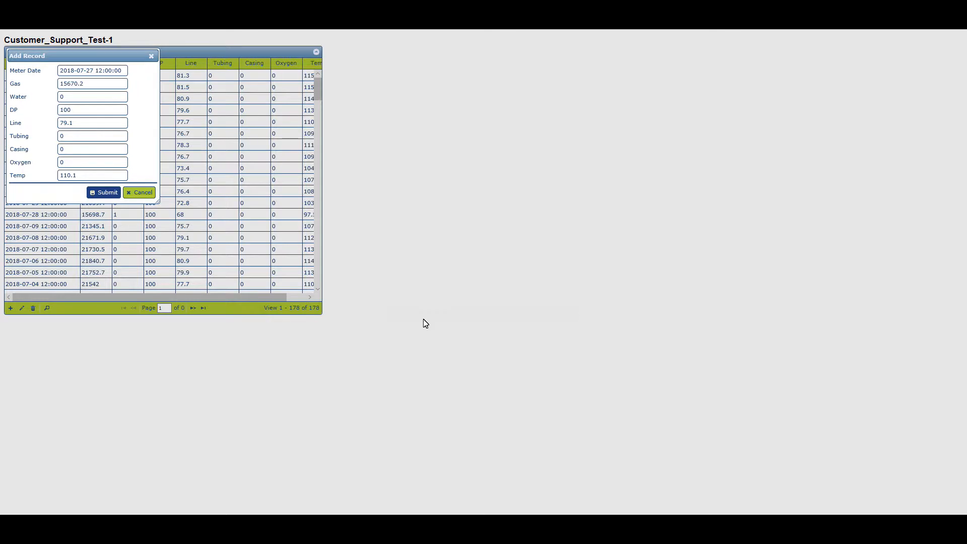
left_click(93, 74)
key("BackSpace")
type("6")
left_click(103, 196)
left_click(104, 196)
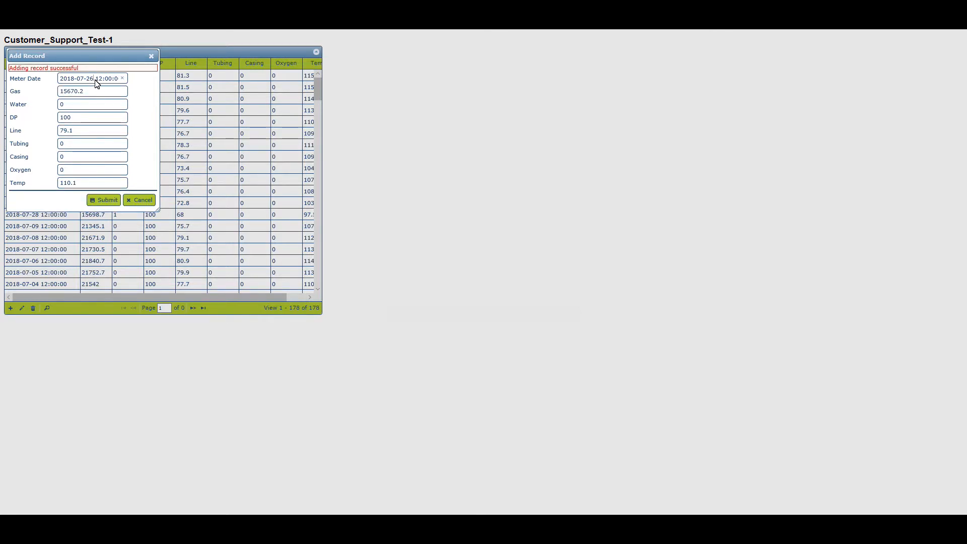
key("BackSpace")
type("5")
left_click(101, 201)
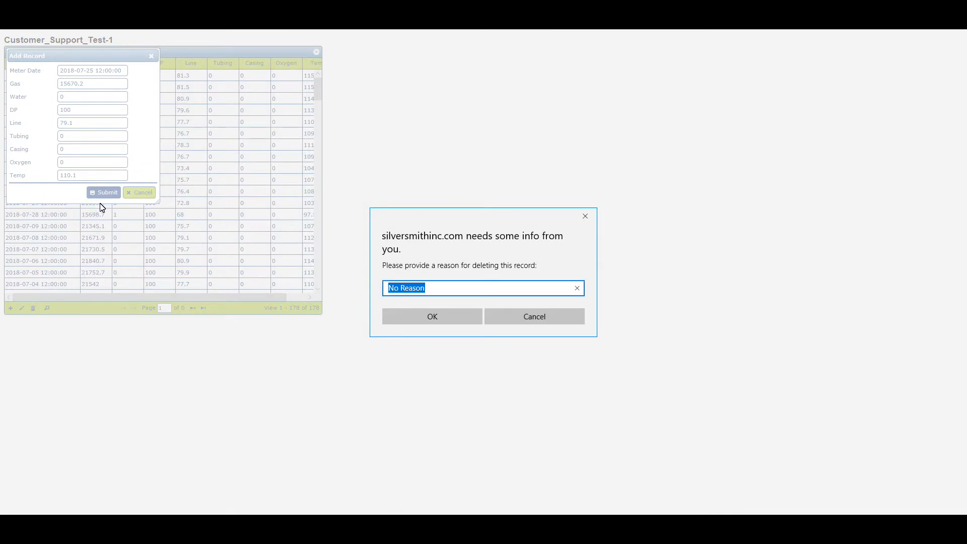
type("met")
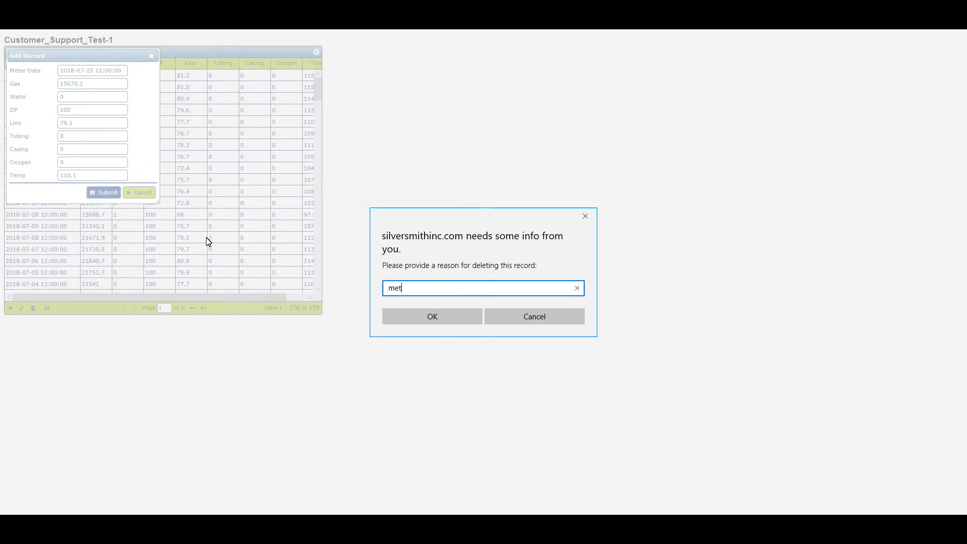
type("er was offline MW")
key("Return")
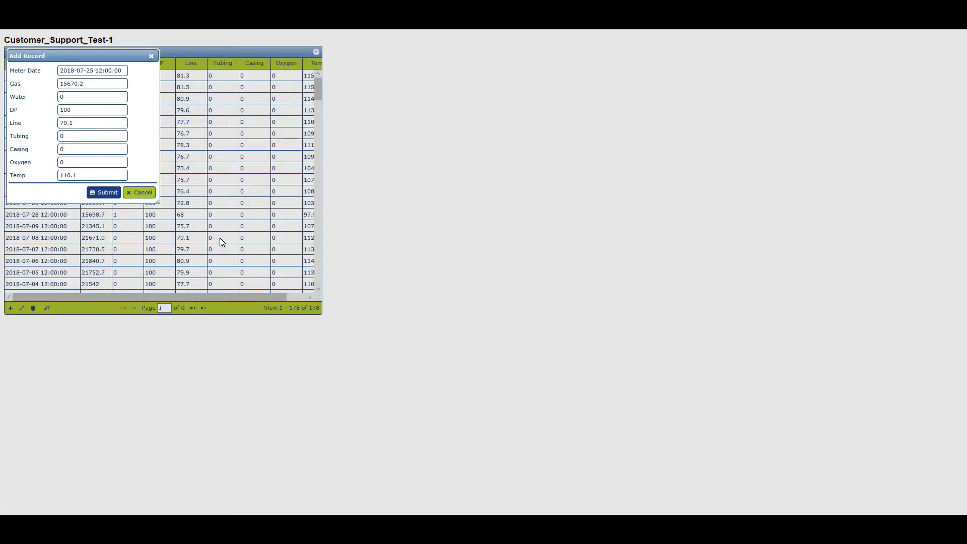
left_click(150, 57)
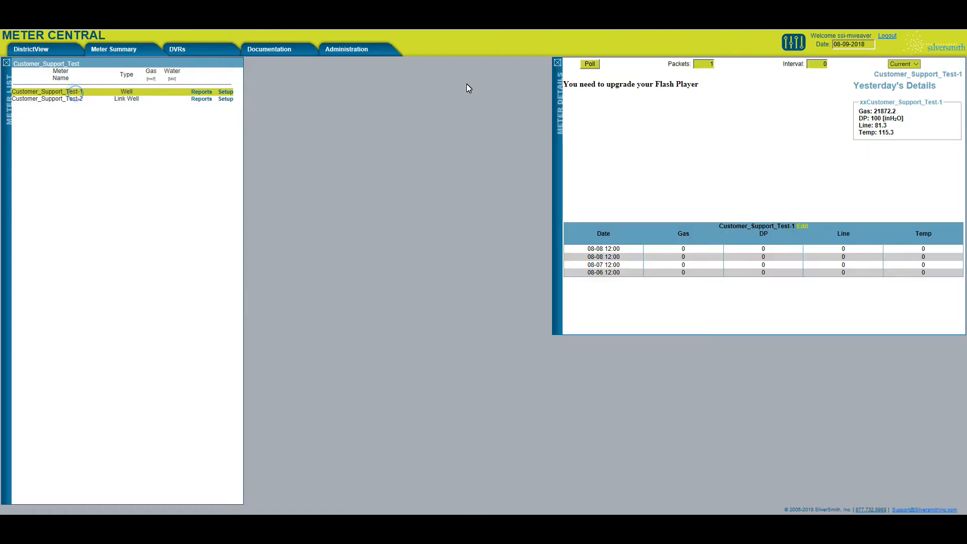
Show the daily data of Customer_Support_Test-1 and check the added 07-27 and 07-25 records.
left_click(905, 64)
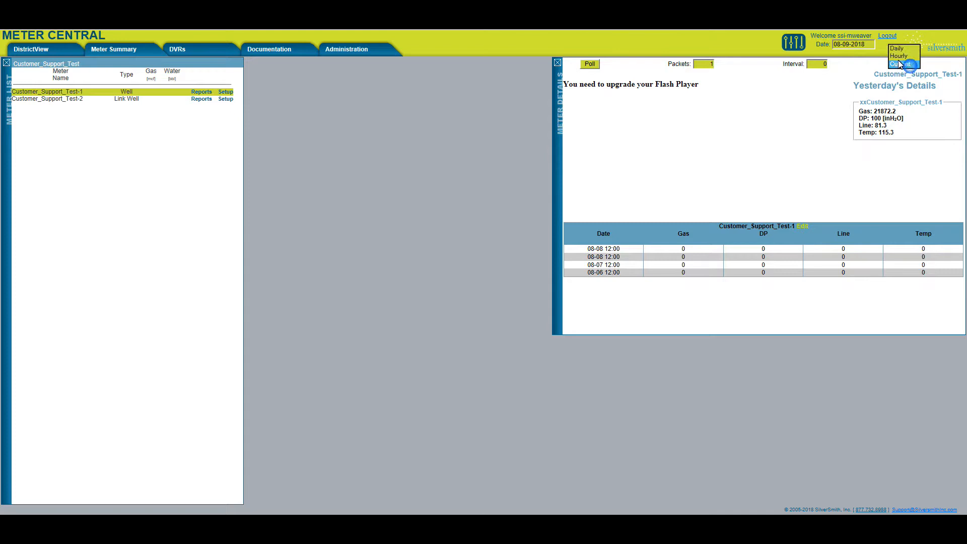
left_click(896, 48)
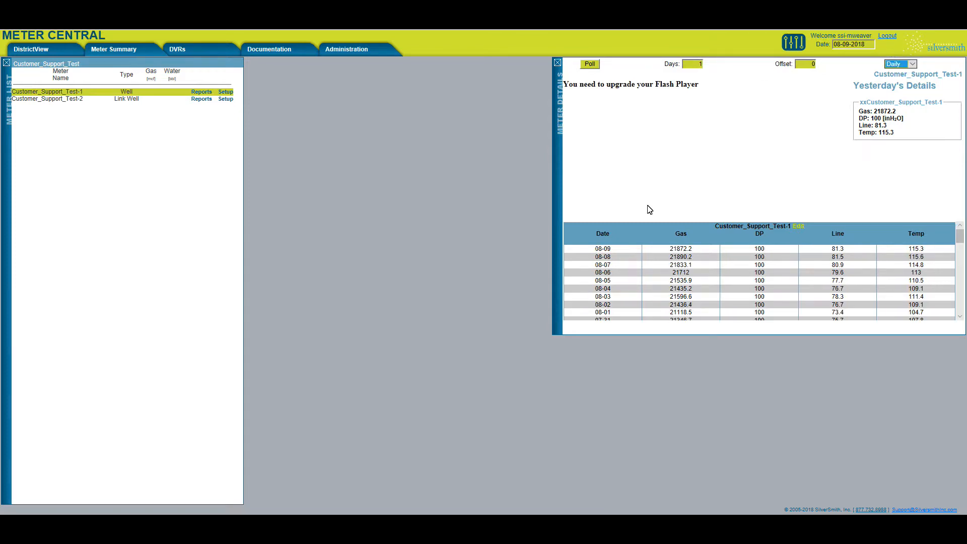
scroll(637, 276, "down", 3)
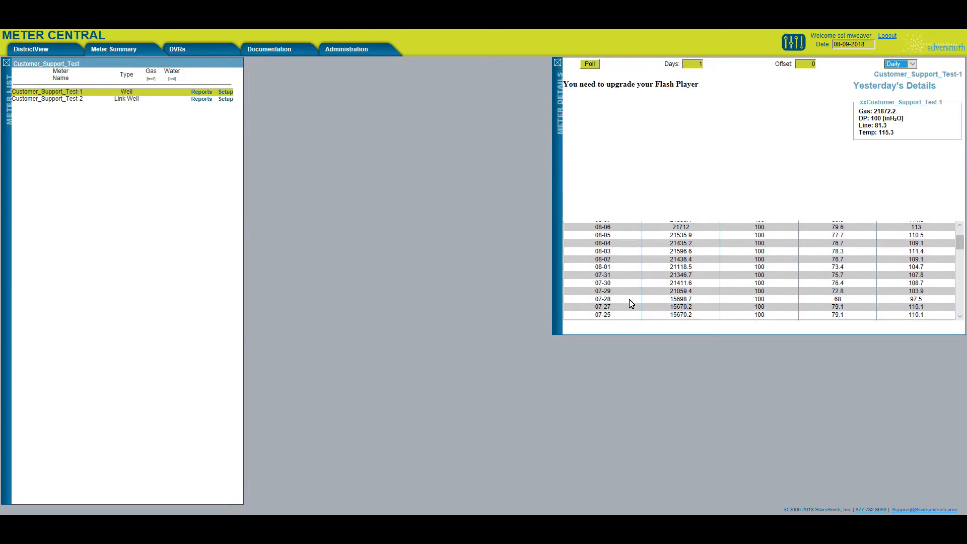
left_click_drag(595, 304, 691, 295)
left_click(592, 293)
double_click(596, 294)
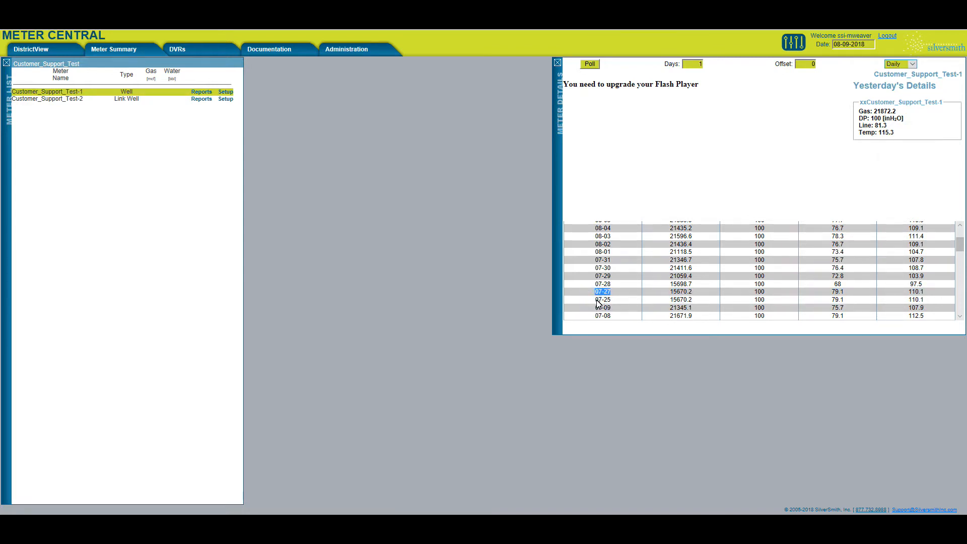
left_click(590, 301)
scroll(629, 284, "down", 1)
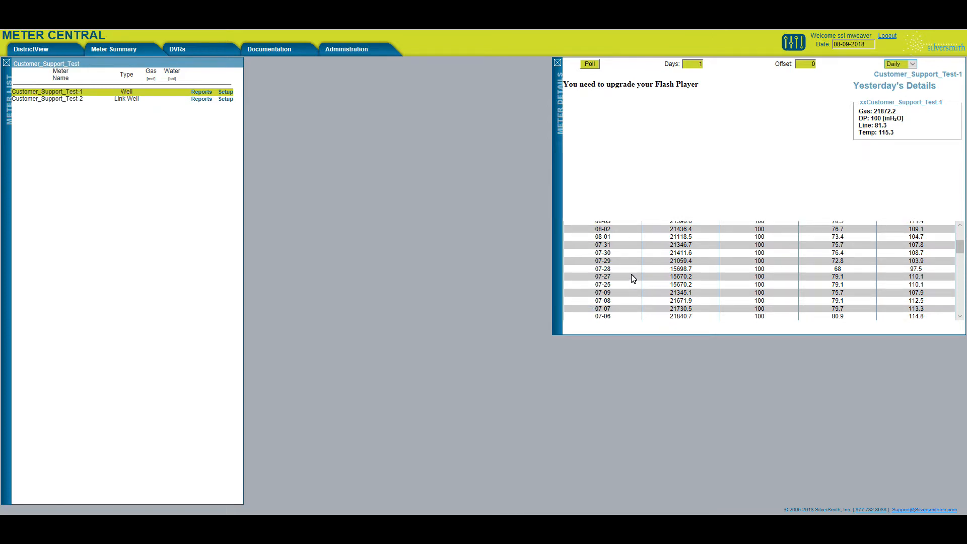
In the production editor, set the Gas value of the 2018-07-27 record to 9568.2 with the reason "meter volume was wrong MW".
scroll(634, 279, "up", 5)
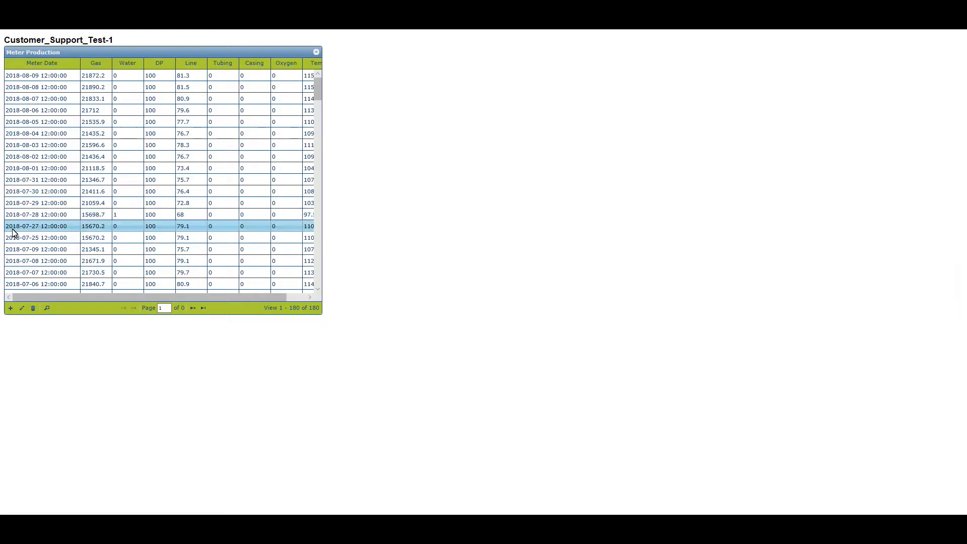
left_click(15, 228)
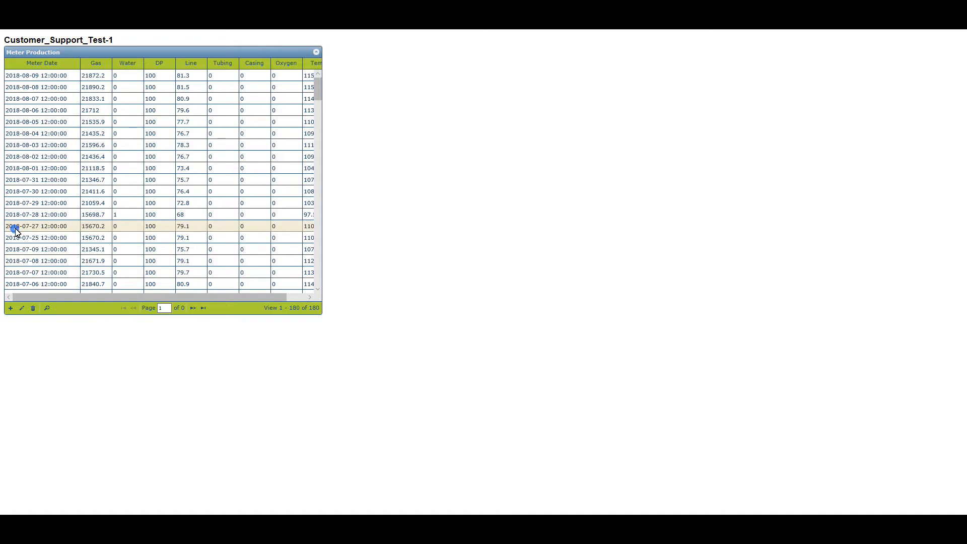
left_click(21, 309)
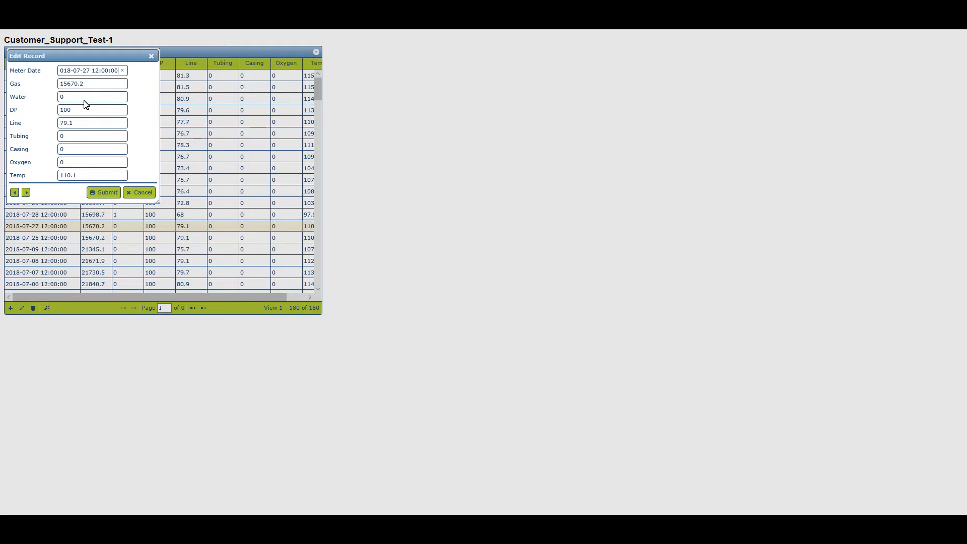
left_click(93, 85)
type("9568.2")
left_click(104, 193)
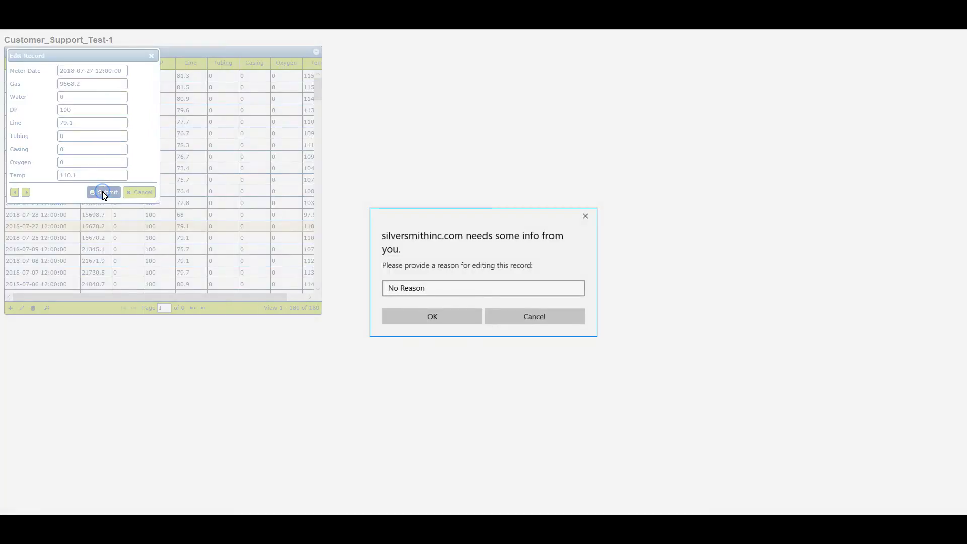
type("meter")
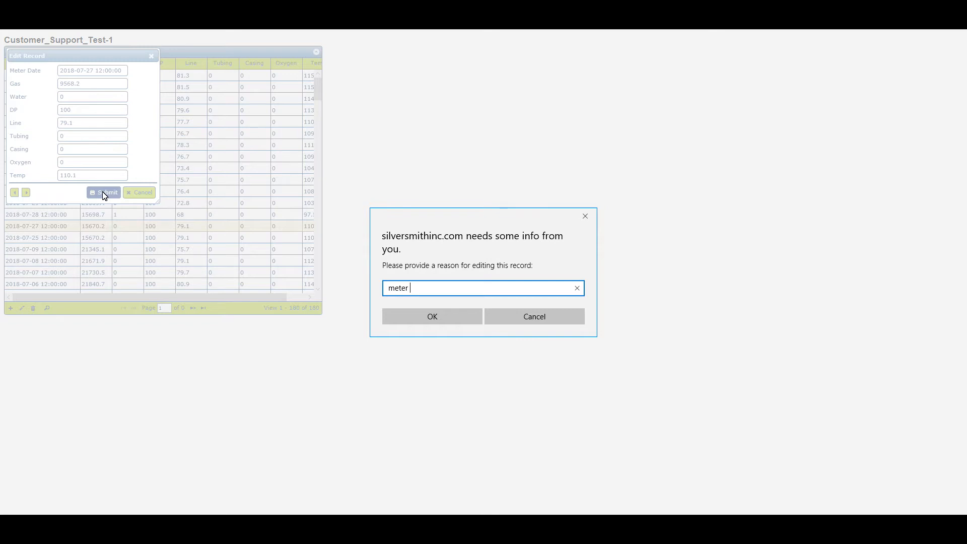
type(" volume was wrong MW")
left_click(422, 322)
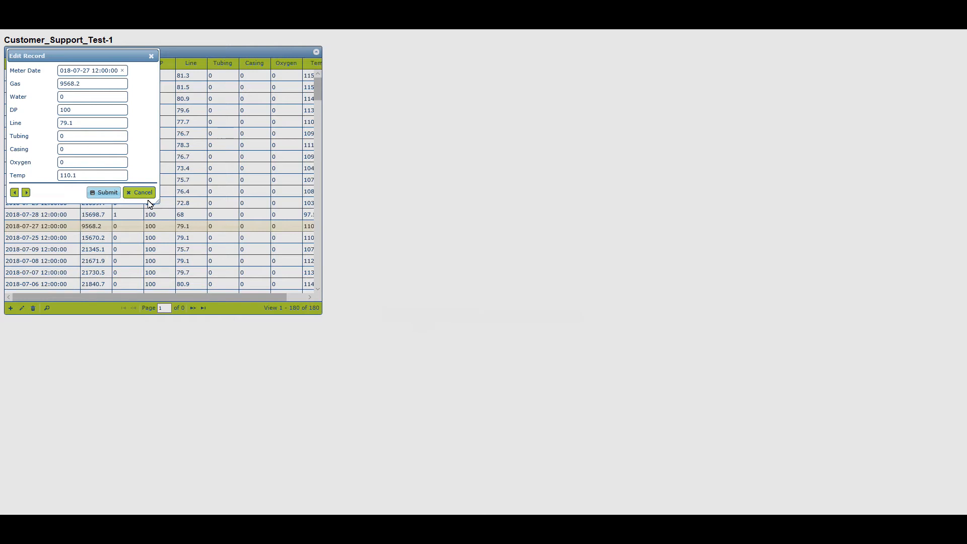
left_click(151, 58)
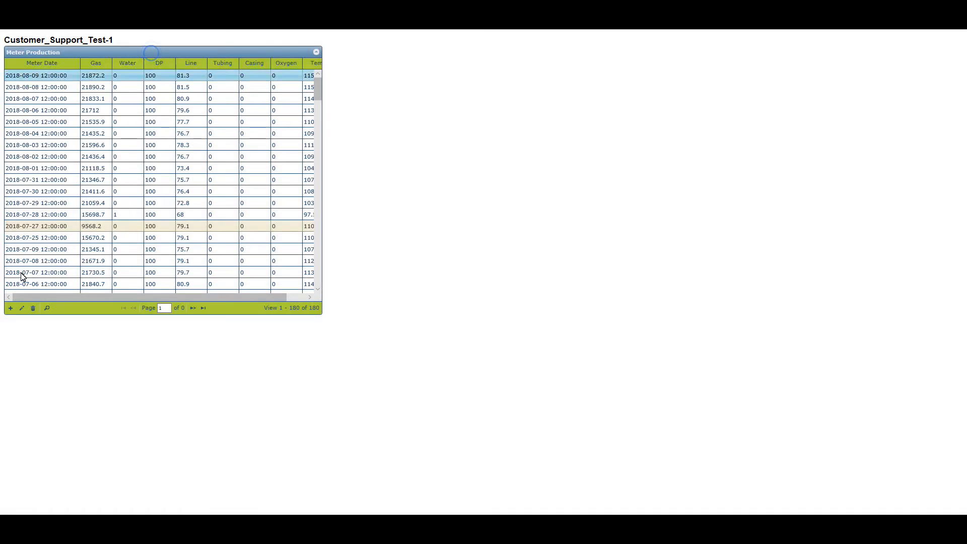
Delete the 2018-07-27 production record, giving the reason "values inccorect MW".
left_click(33, 308)
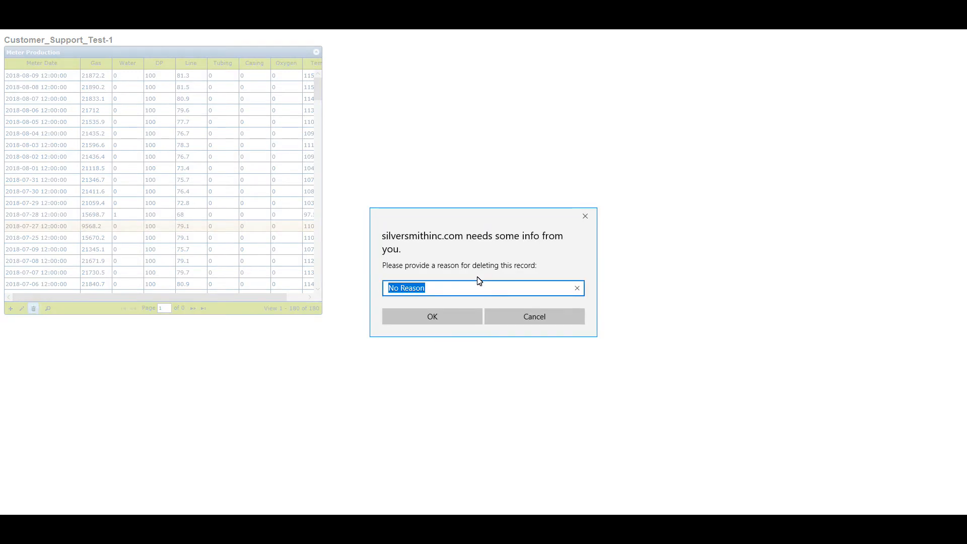
type("values inccorect MW")
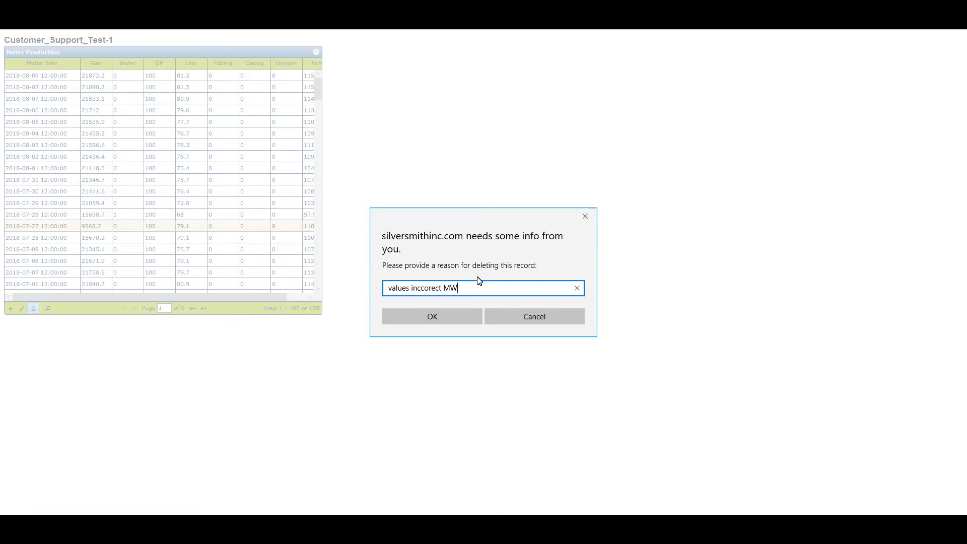
key("Return")
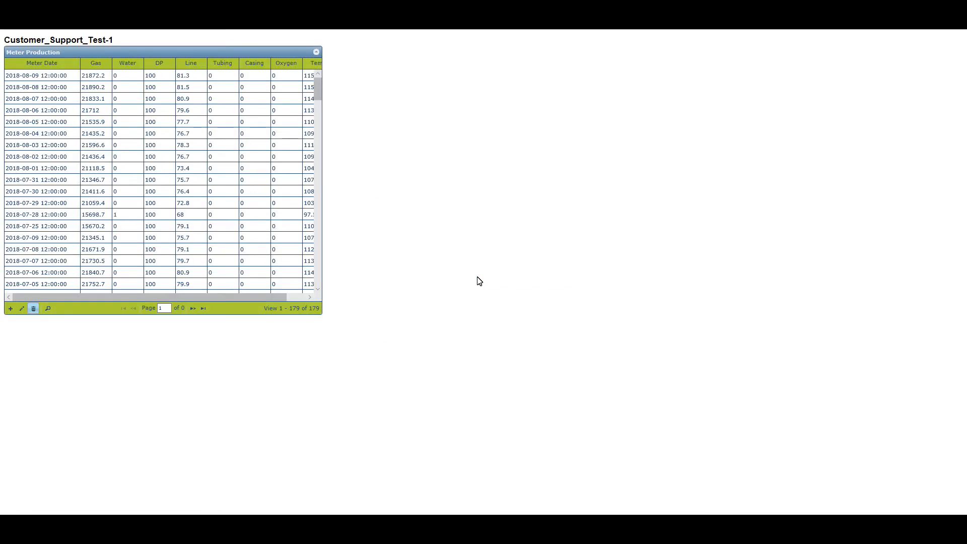
Delete the 2018-07-25 production record, giving the reason "meter was shut in for the day SM".
left_click(42, 229)
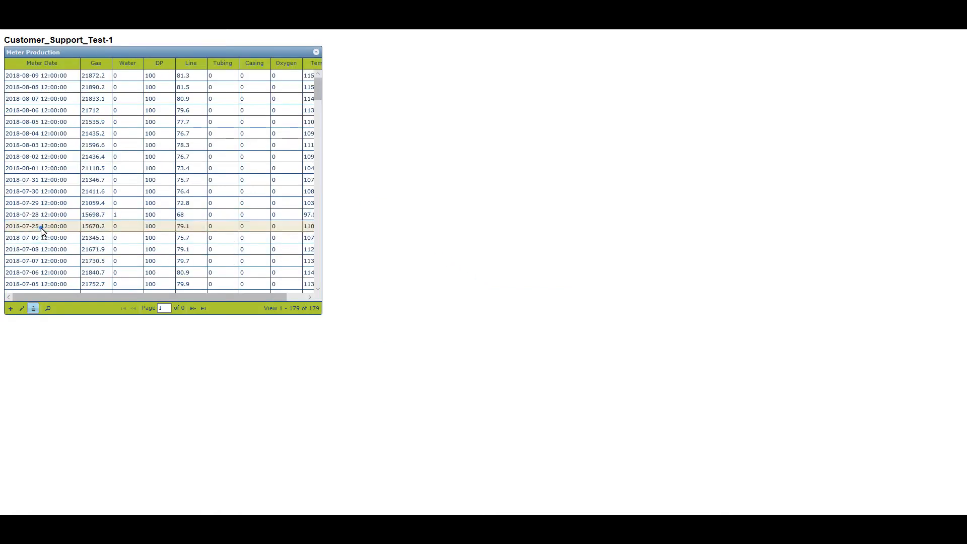
left_click(34, 308)
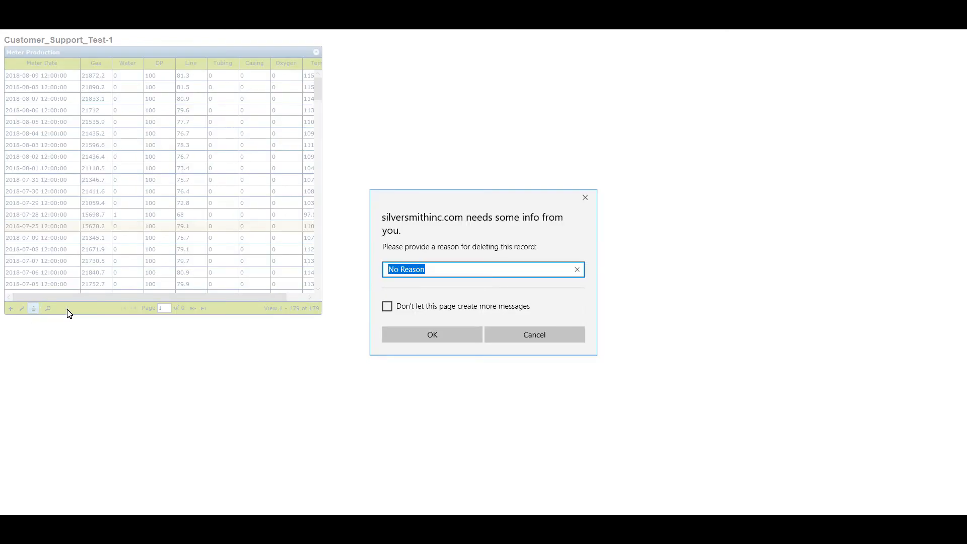
type("mete")
type("r was")
type(" shut i")
type("n for the day")
type("SM")
key("Return")
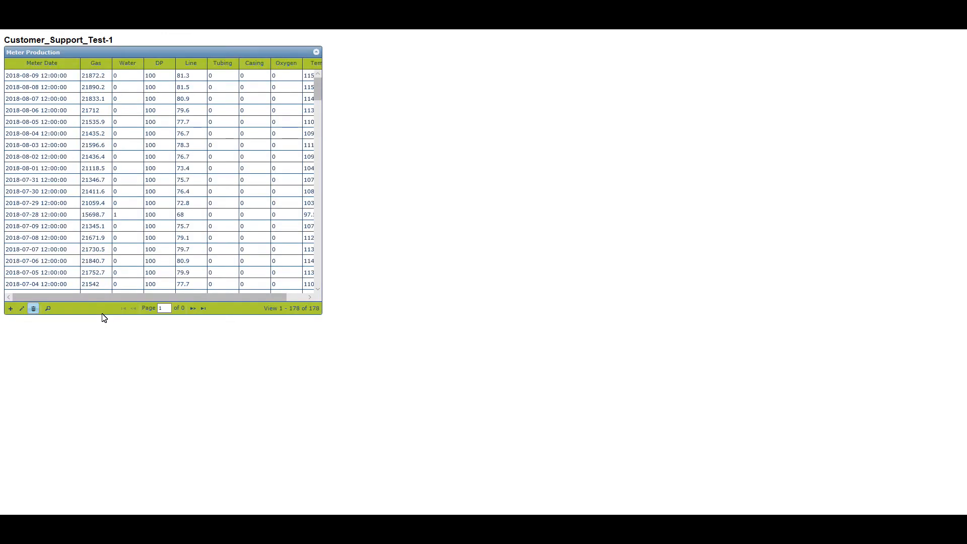
Search the production records for a Meter Date equal to 2018-07-09.
left_click(47, 308)
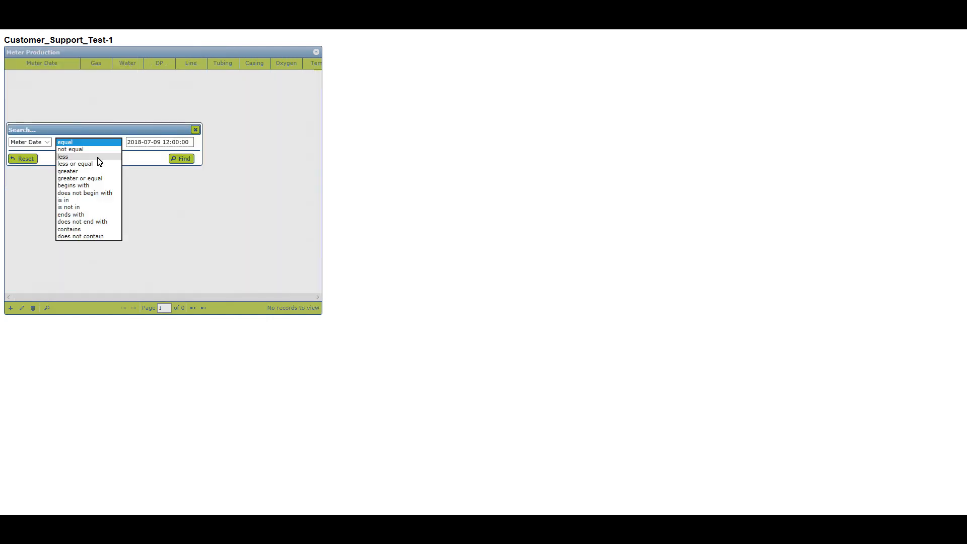
left_click(98, 158)
left_click(189, 160)
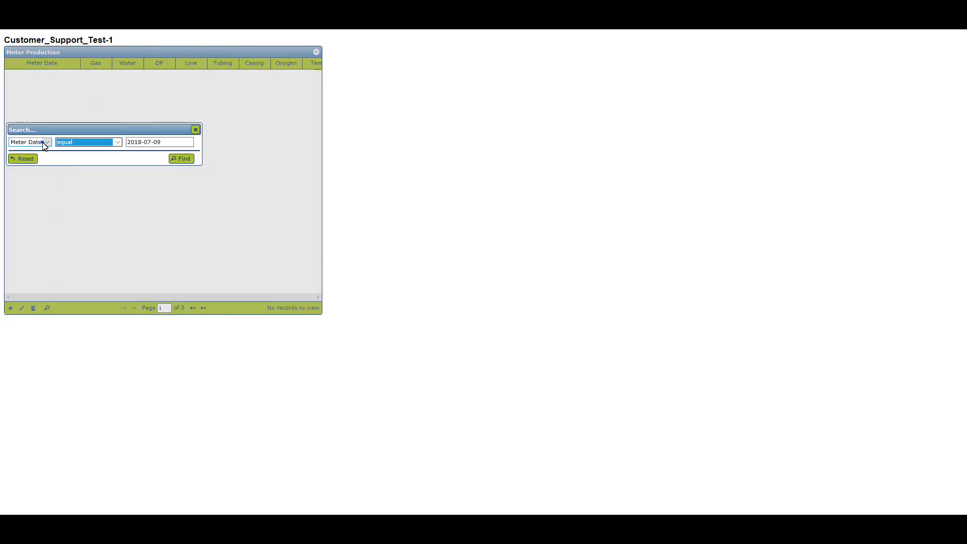
Search the production records for Gas greater than 1000 and close the search dialog.
left_click(44, 143)
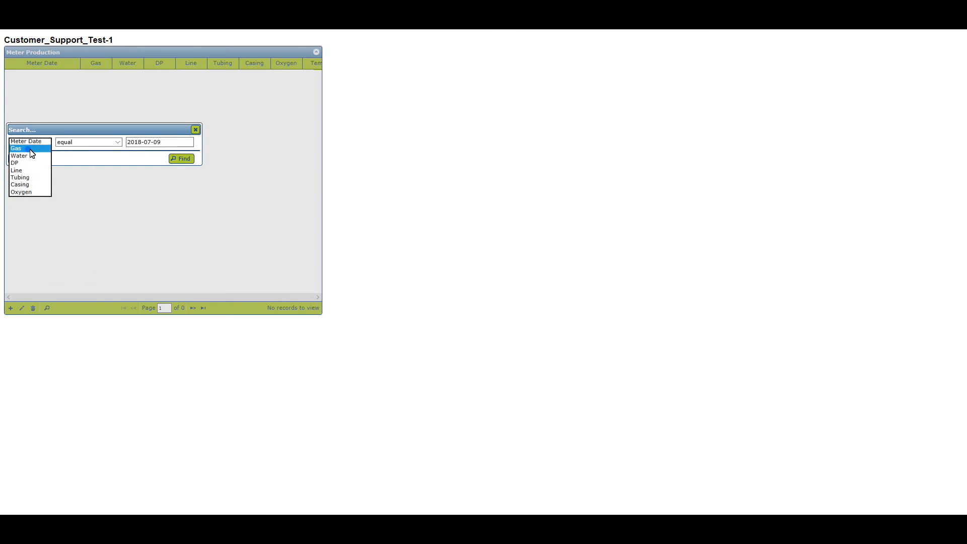
left_click(30, 149)
left_click(101, 143)
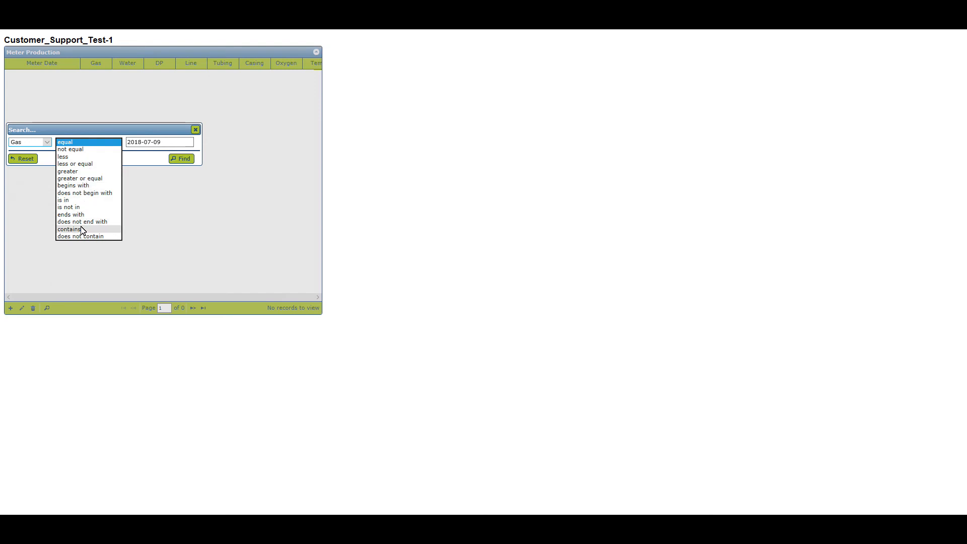
left_click(79, 173)
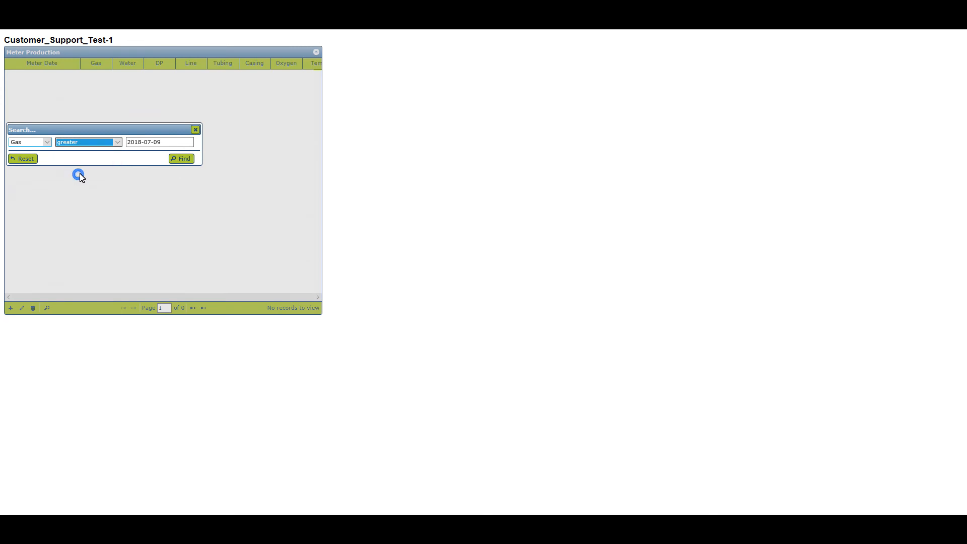
left_click(167, 145)
type("1000")
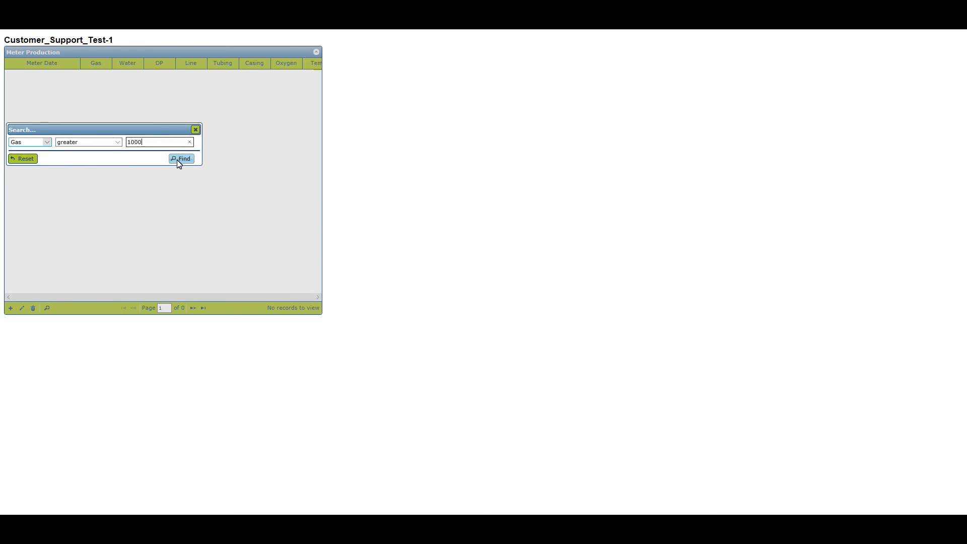
left_click(180, 160)
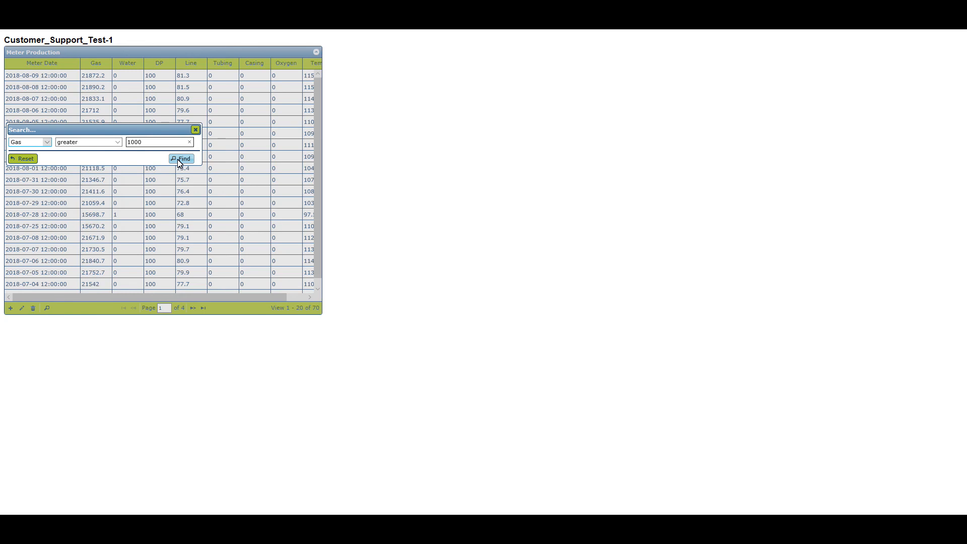
left_click(195, 131)
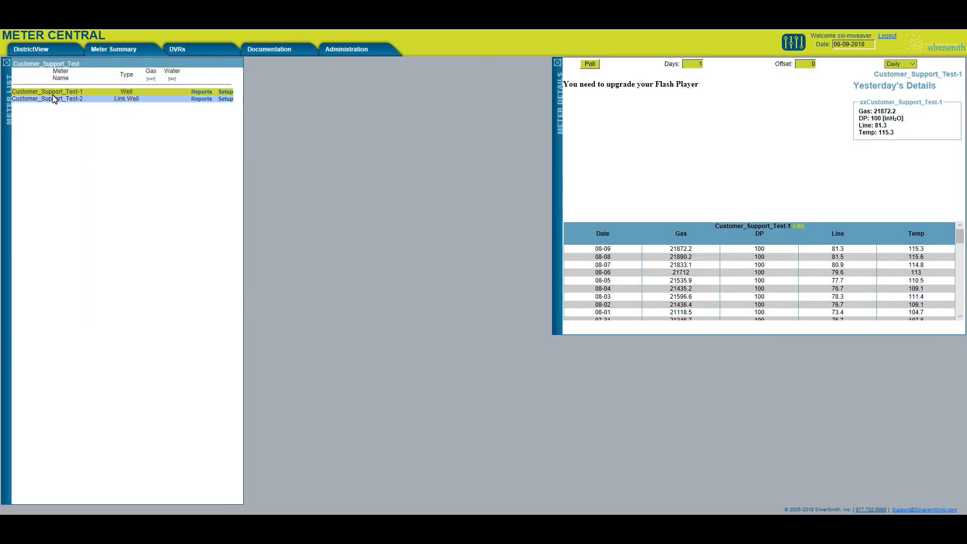
Reload the daily data of Customer_Support_Test-1 and check the table for the deleted 07-27 and 07-25 records.
left_click(53, 93)
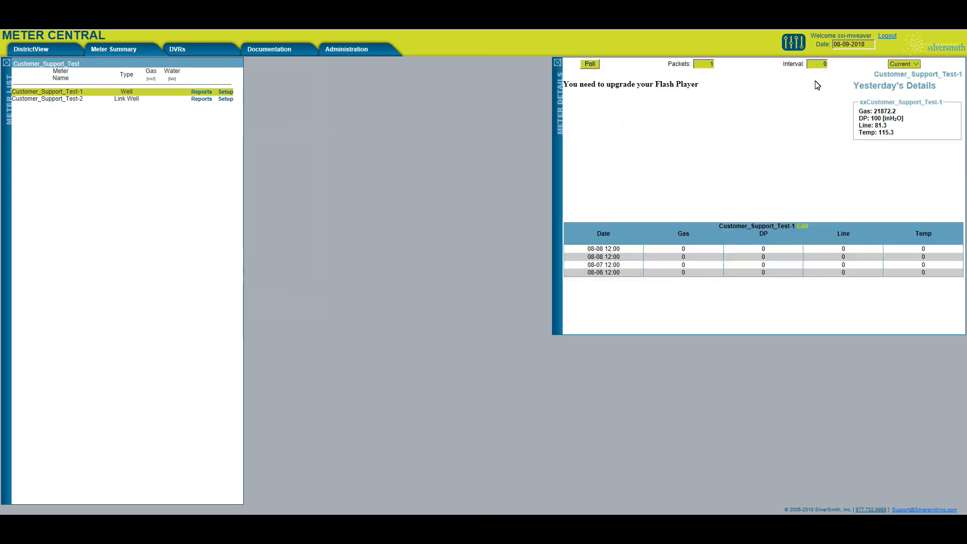
left_click(904, 63)
left_click(899, 49)
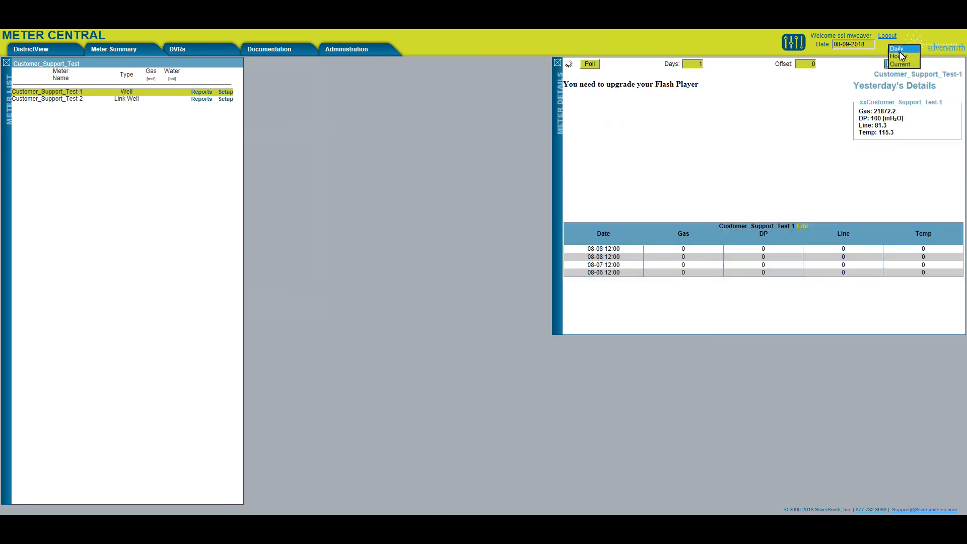
scroll(697, 264, "down", 5)
scroll(697, 263, "up", 6)
scroll(699, 263, "down", 2)
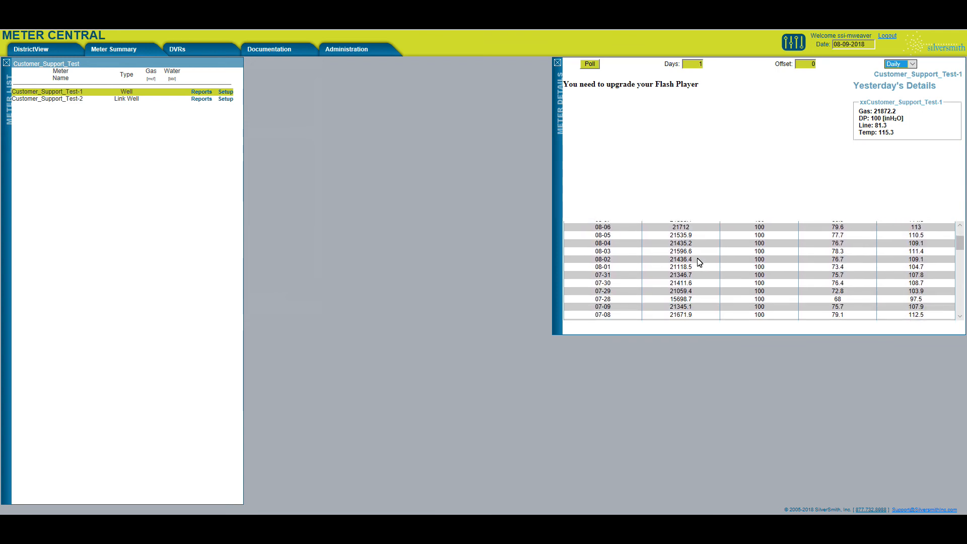
scroll(699, 262, "up", 2)
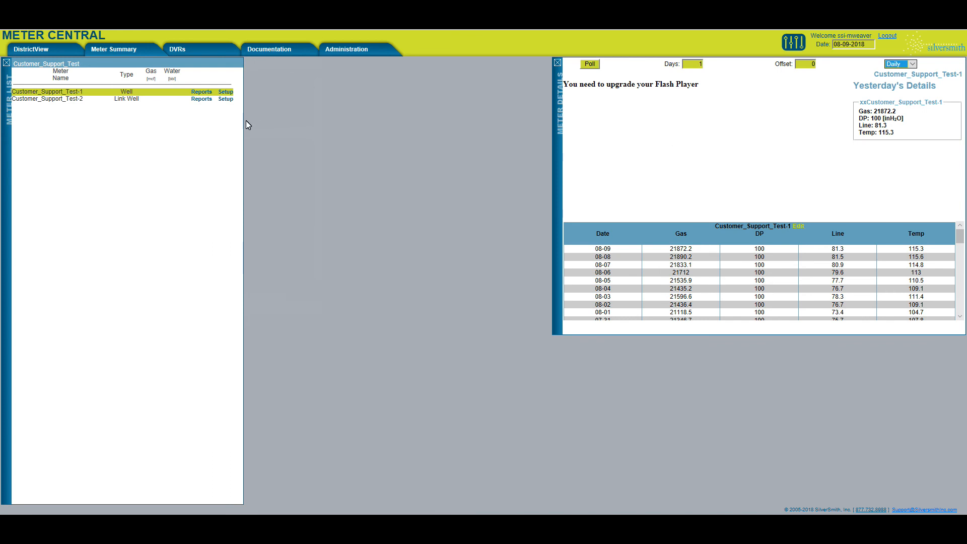